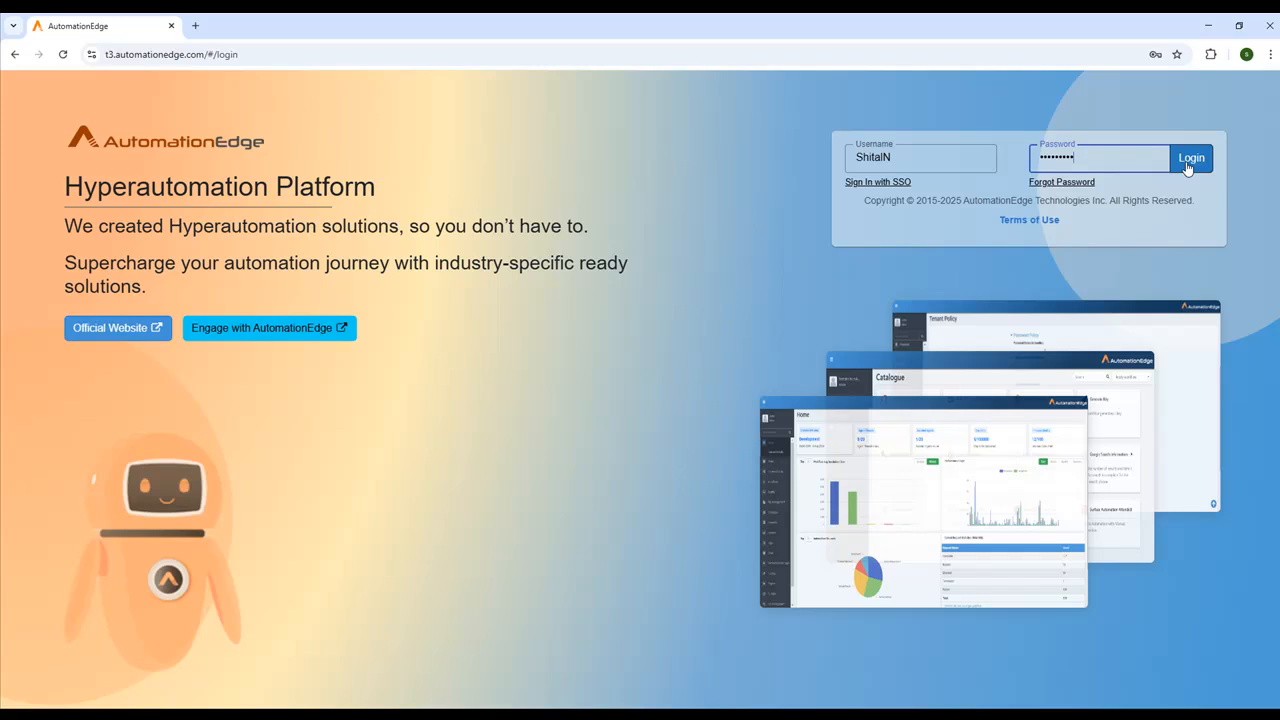
- Log in with the filled-in credentials and open DataMassagingProject for editing from the workflow list
click(1188, 162)
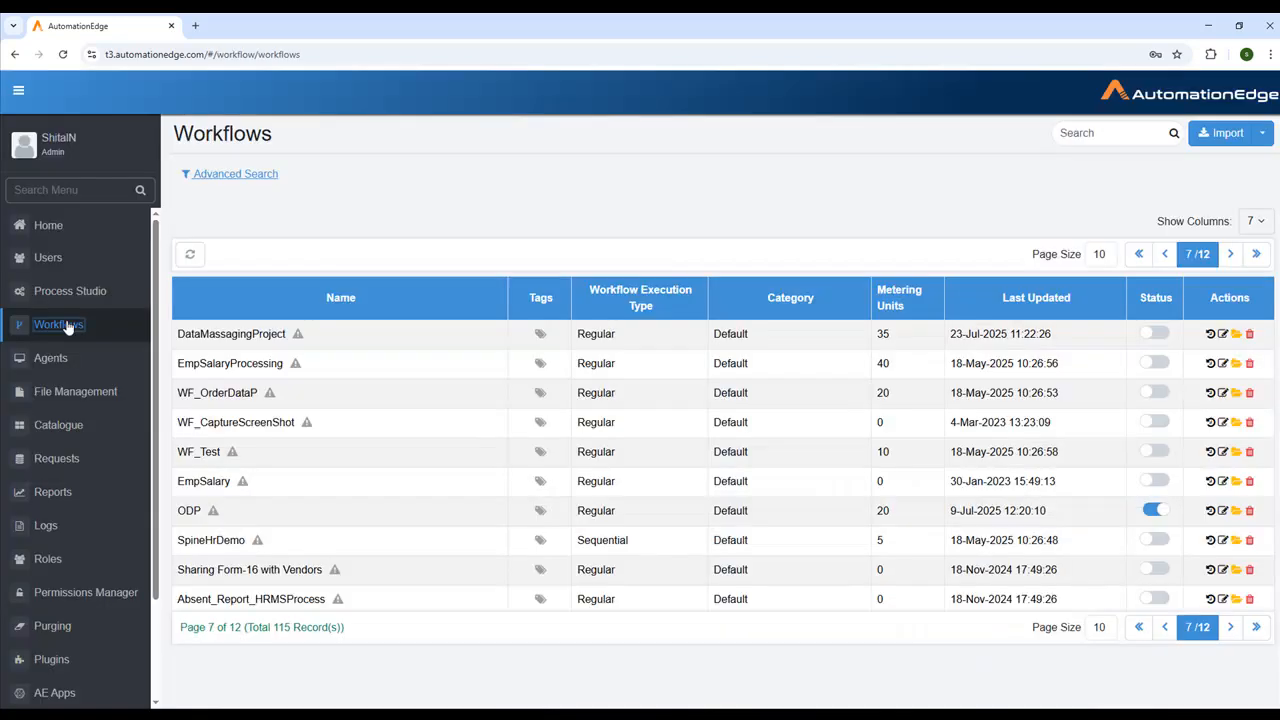
click(66, 327)
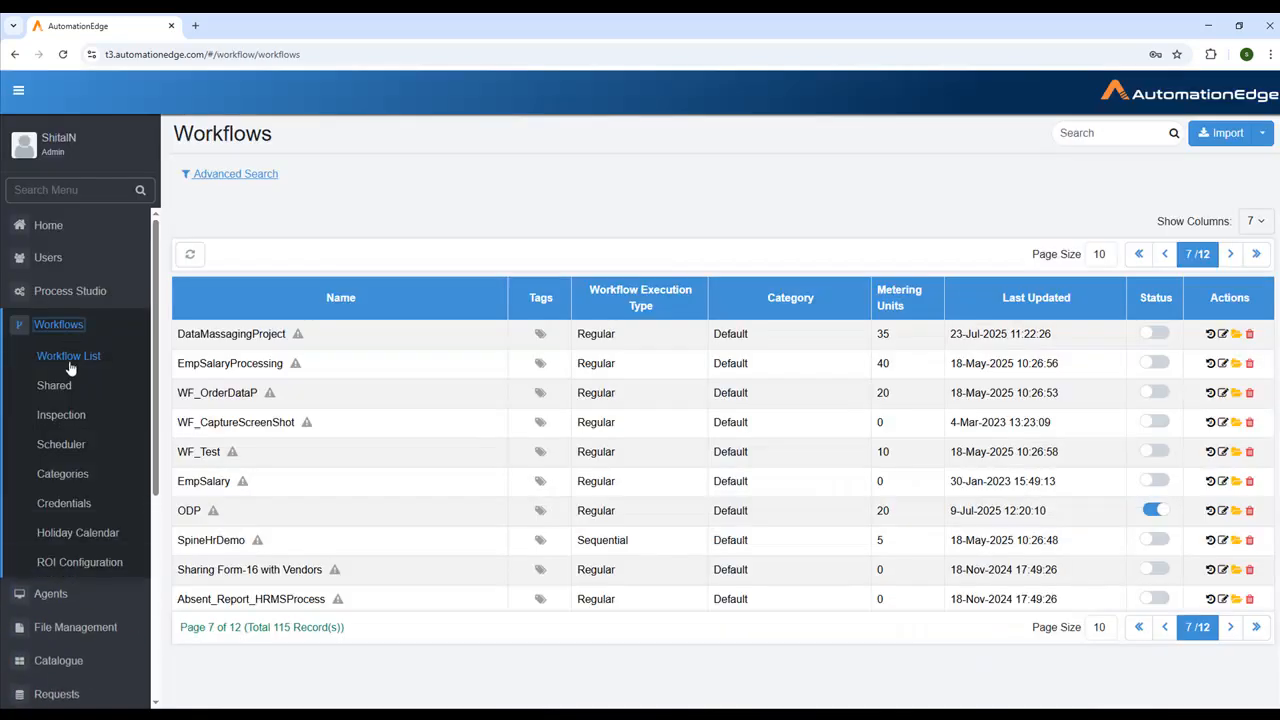
click(72, 360)
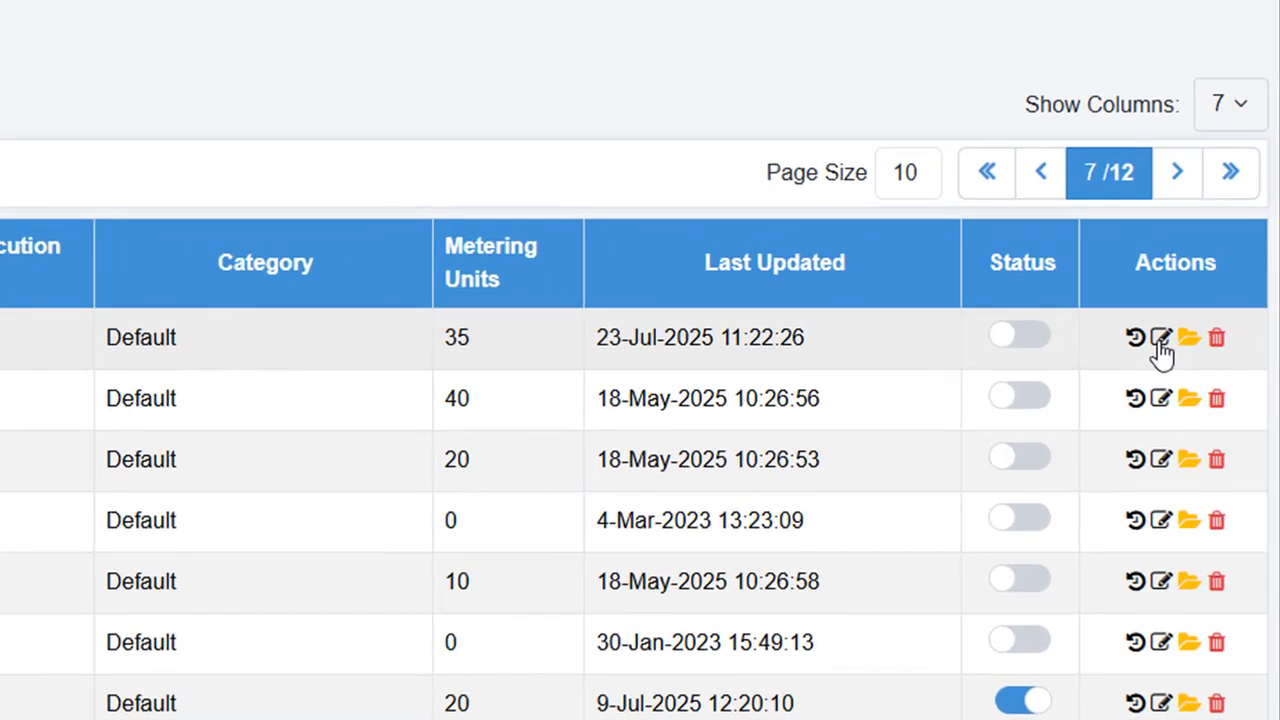
click(1160, 338)
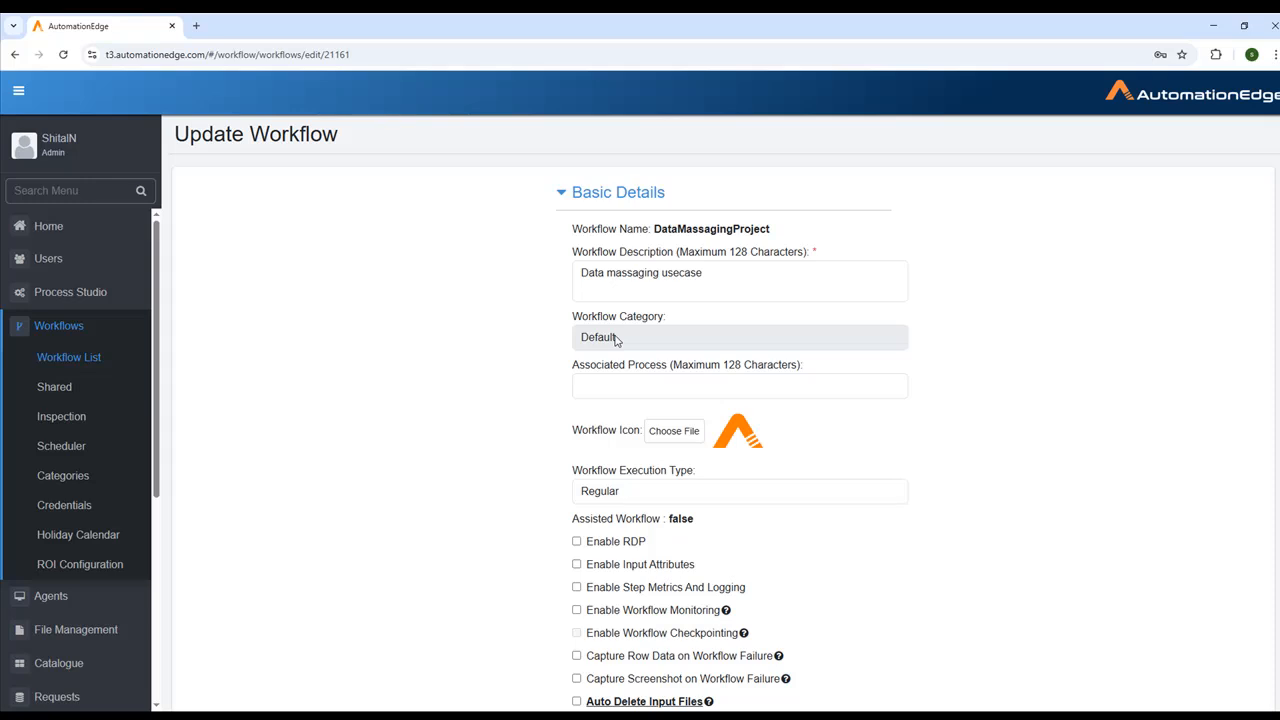
- Review the workflow's basic details: description, category, associated process, icon and execution type
click(705, 273)
drag(705, 273, 568, 286)
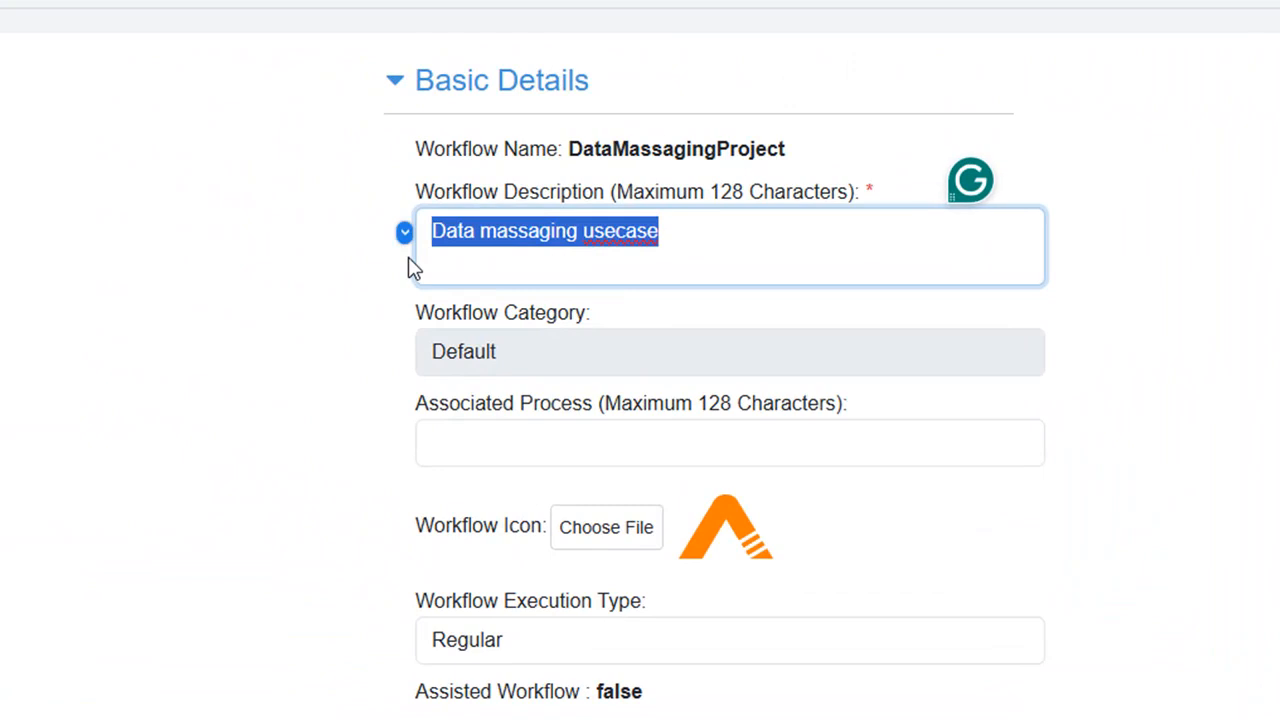
click(530, 368)
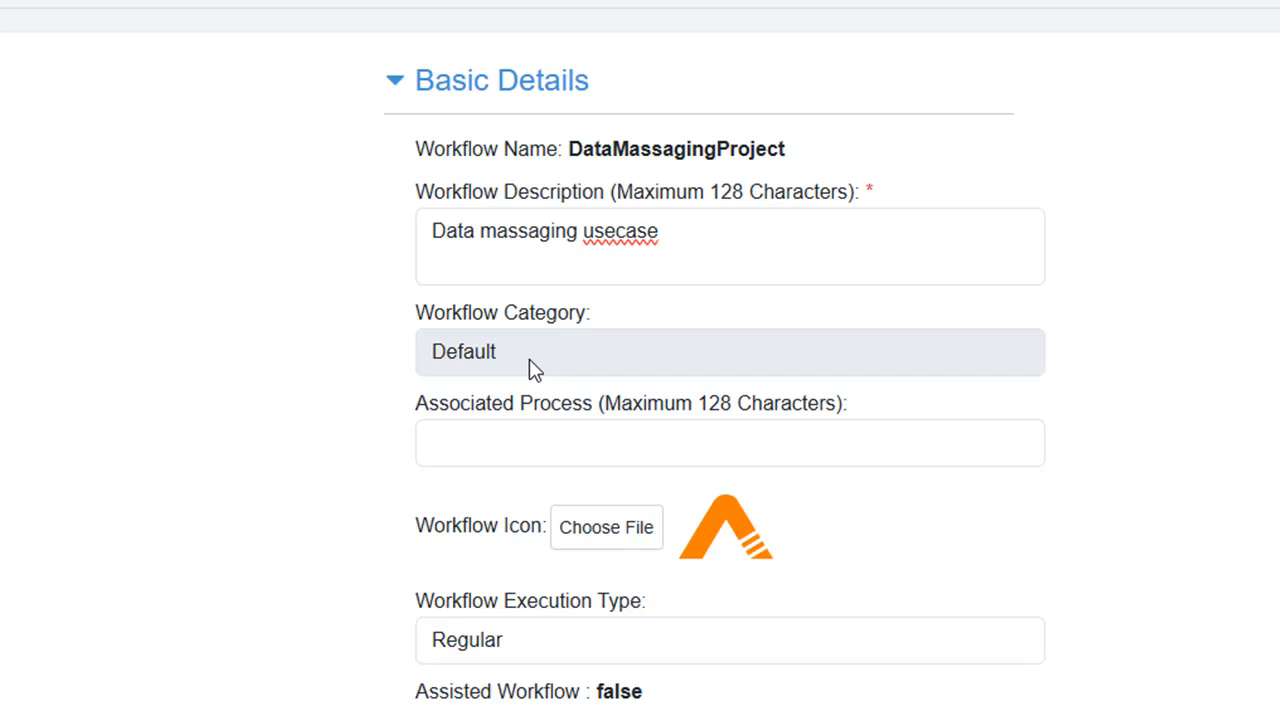
click(493, 443)
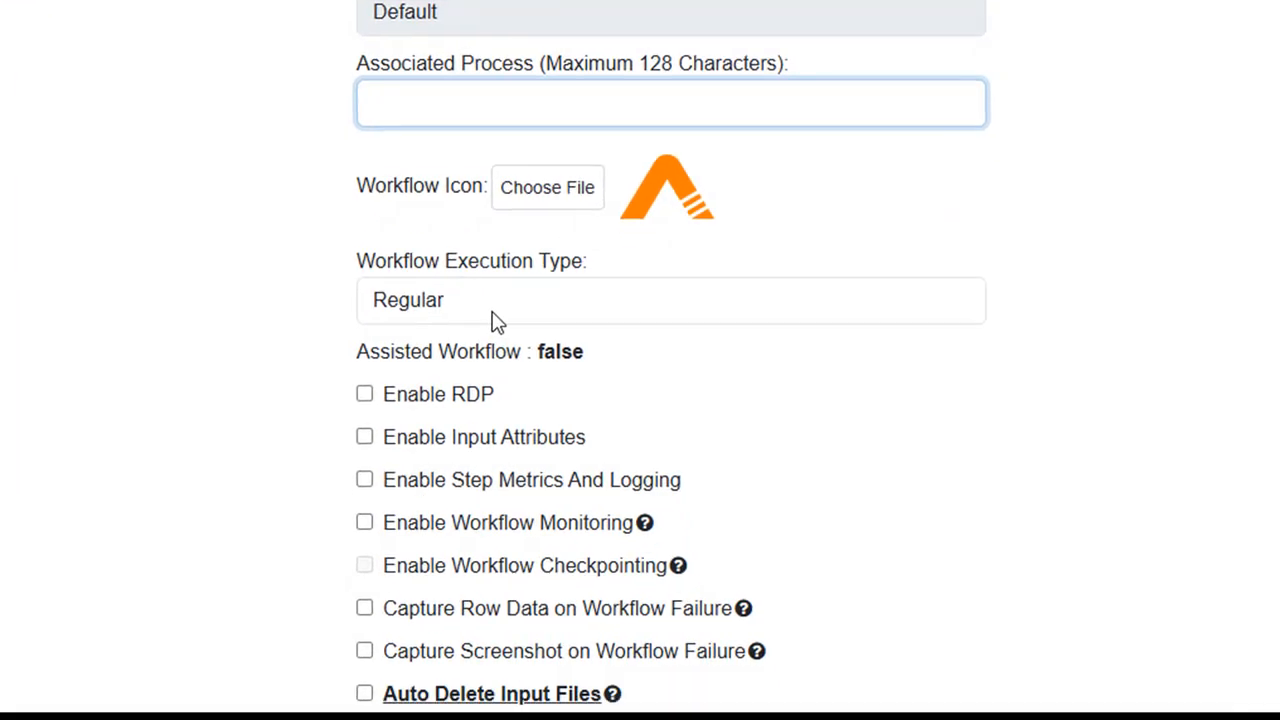
click(550, 651)
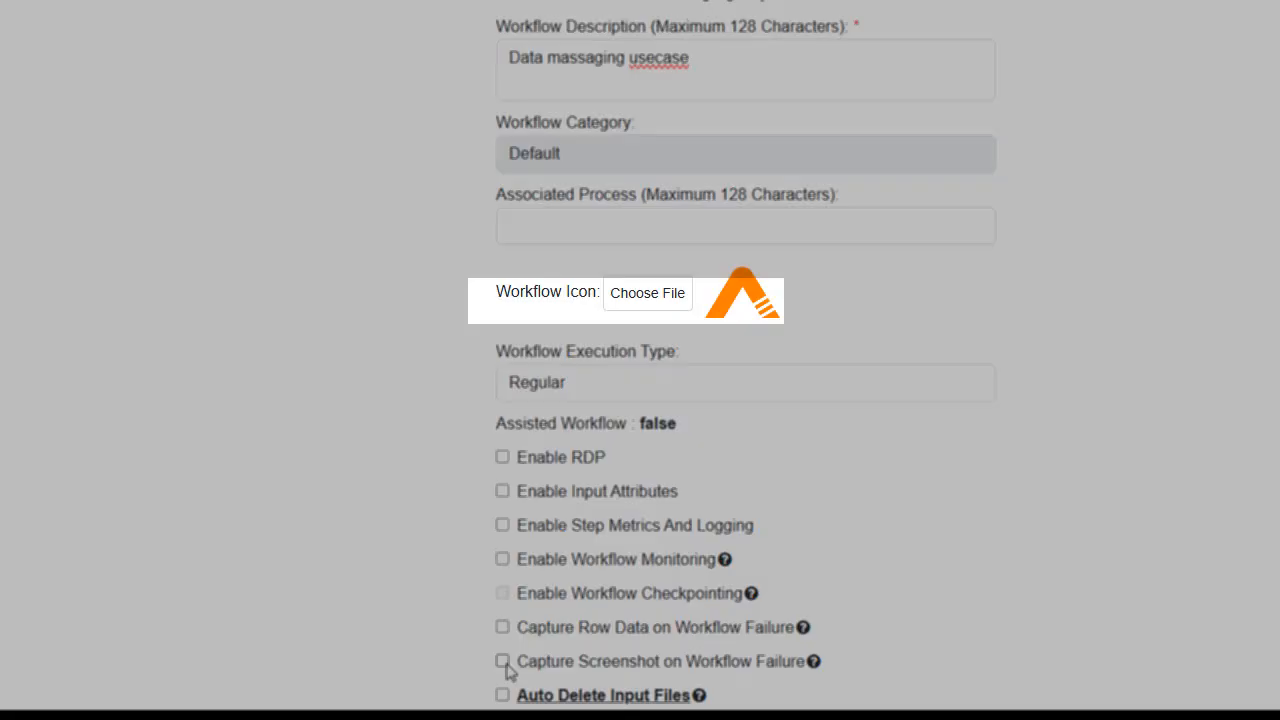
- Enable Auto Delete Input Files and review the workflow priority, completion time and request cleanup settings
scroll(507, 670, down, 4)
click(503, 299)
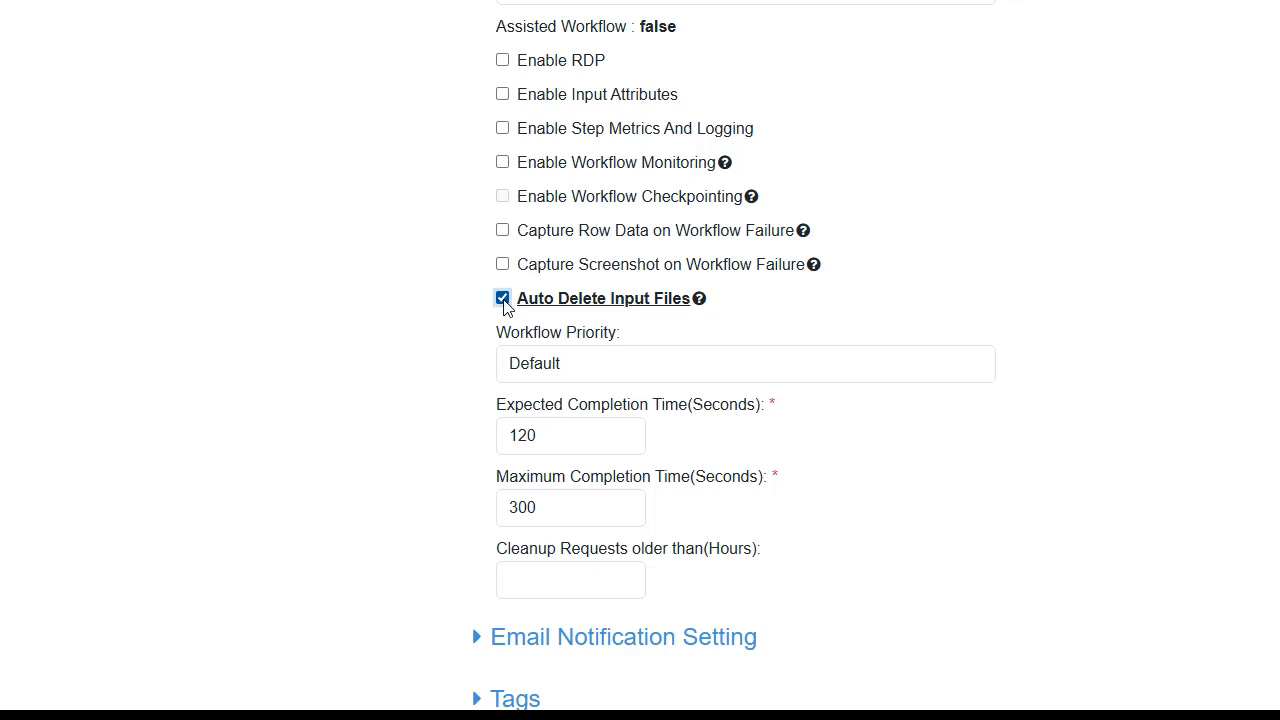
click(545, 366)
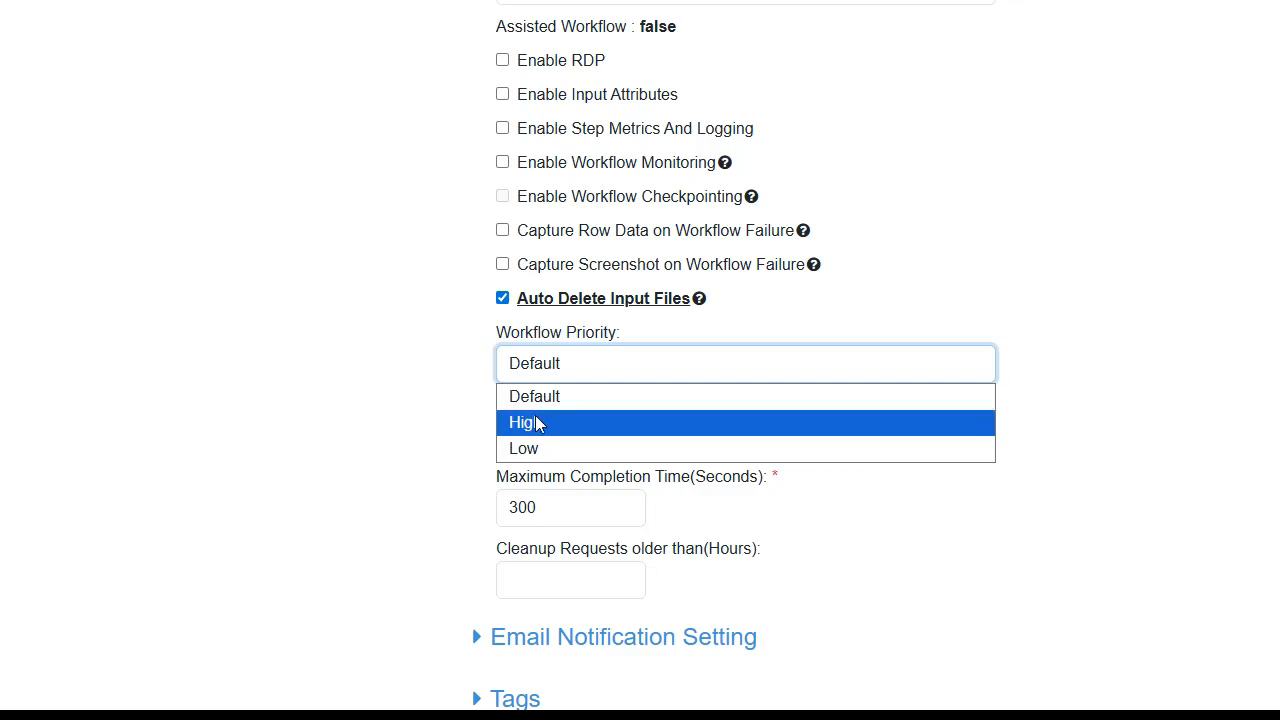
click(545, 443)
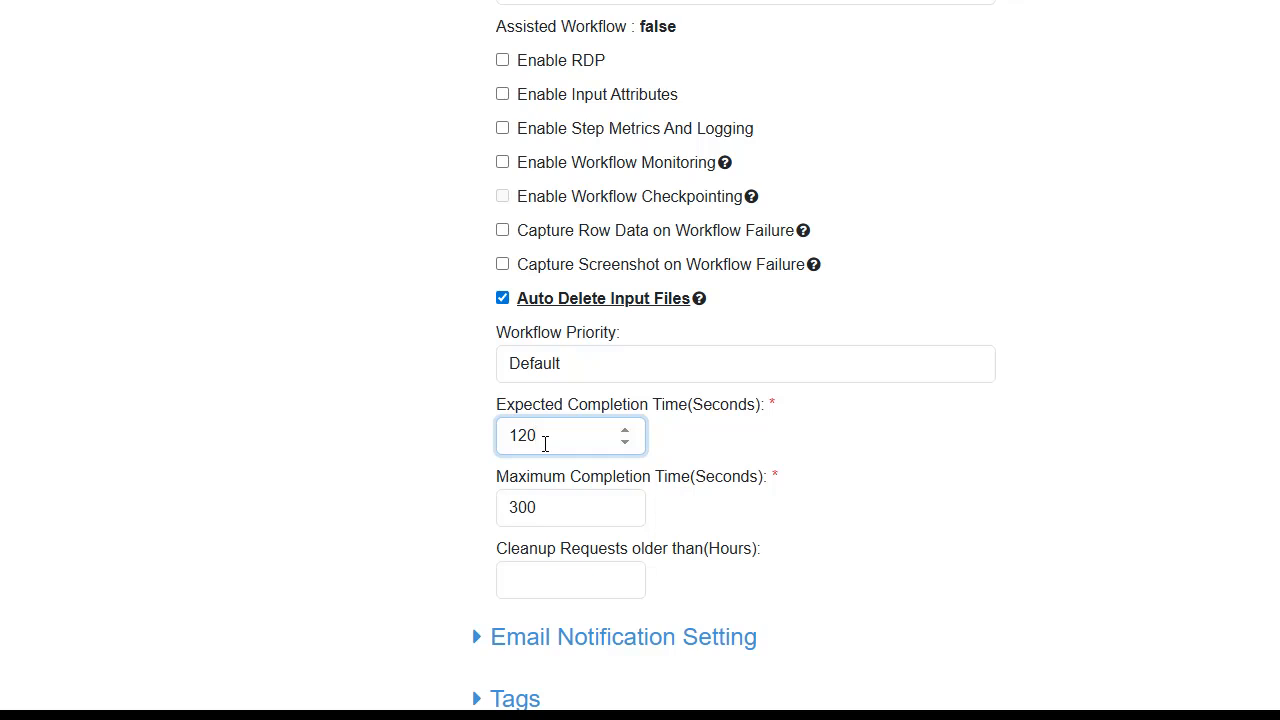
click(555, 516)
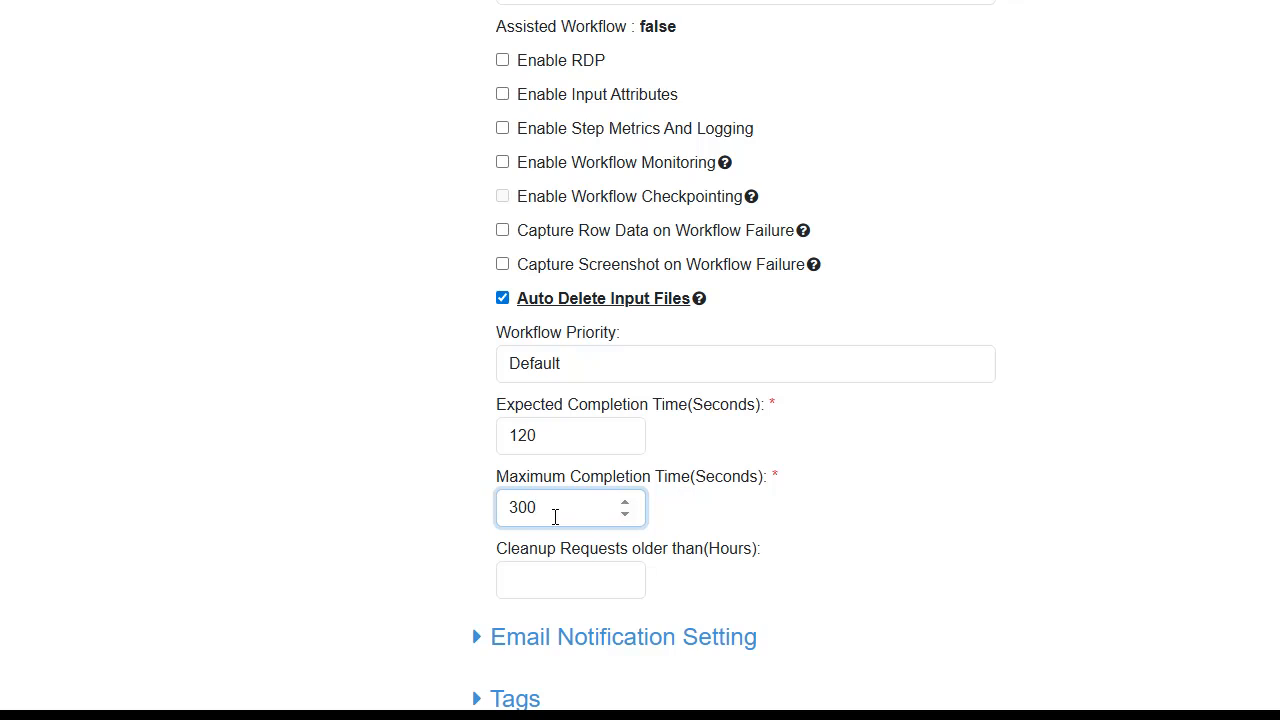
click(542, 583)
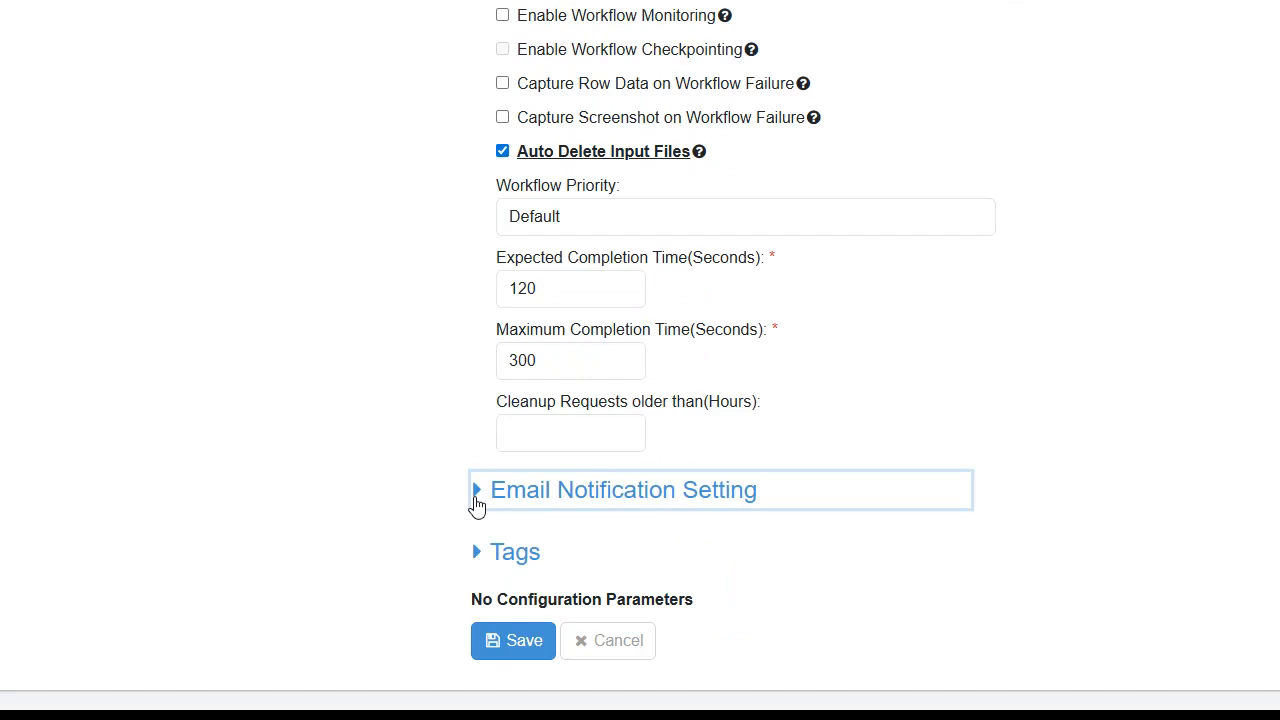
- Enable Notify On Workflow Failure/Termination/Expiry in the workflow's email notification settings
click(477, 503)
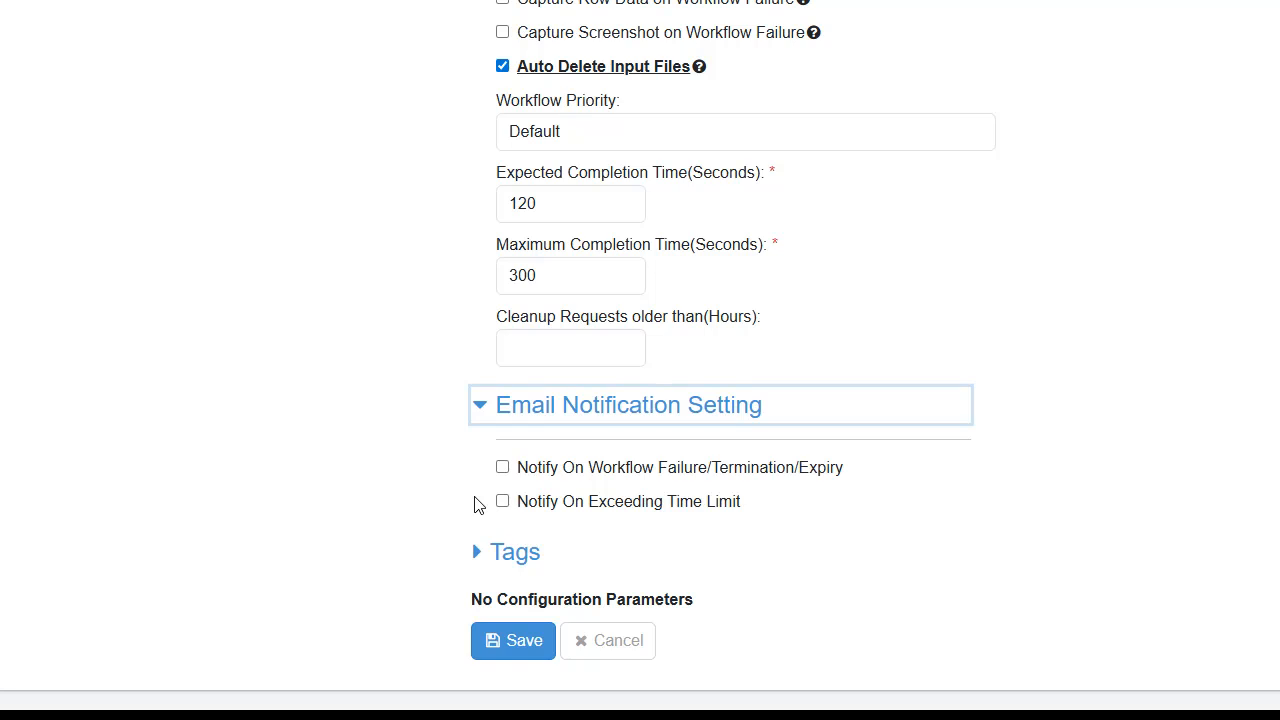
click(502, 467)
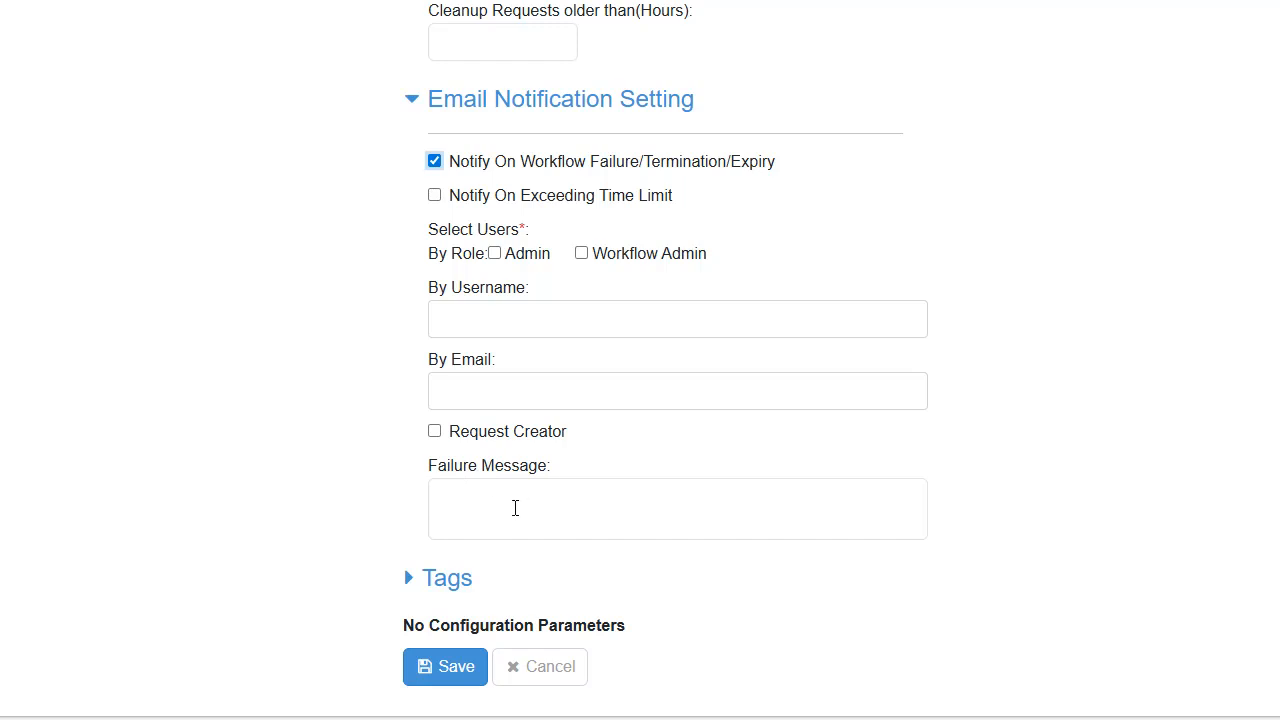
- Add the tag VoterData to the workflow
click(410, 584)
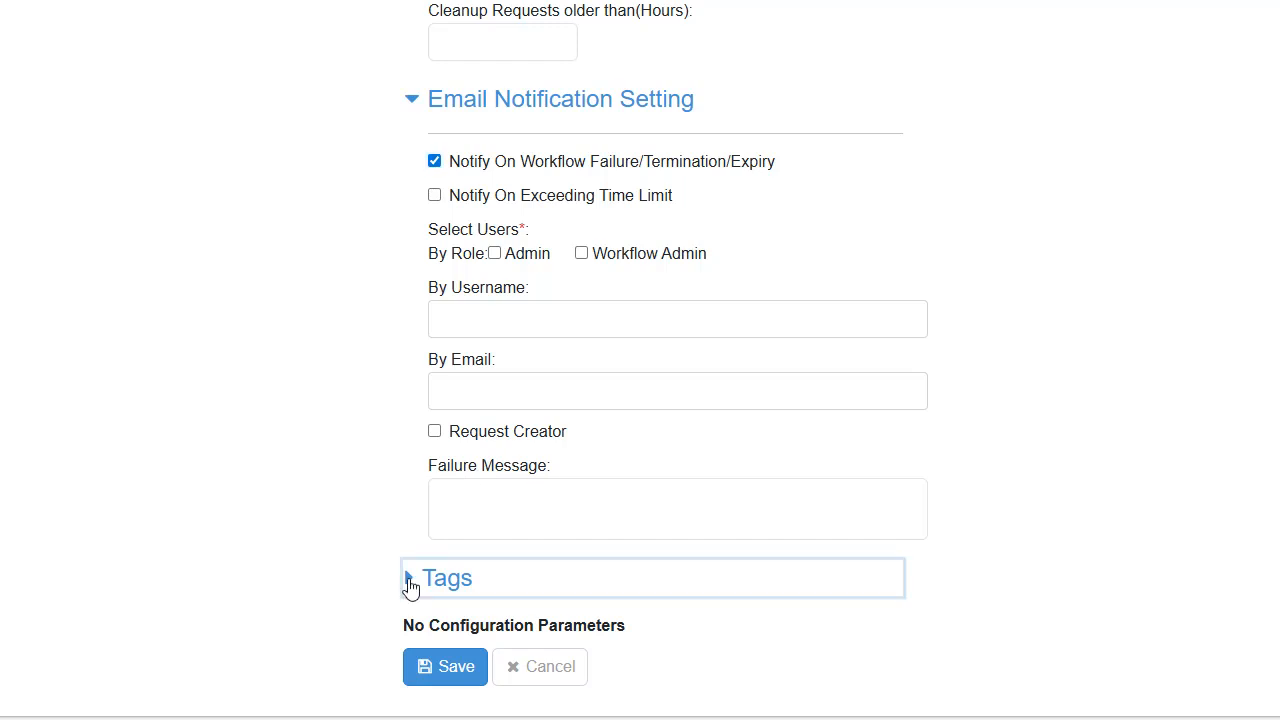
click(410, 584)
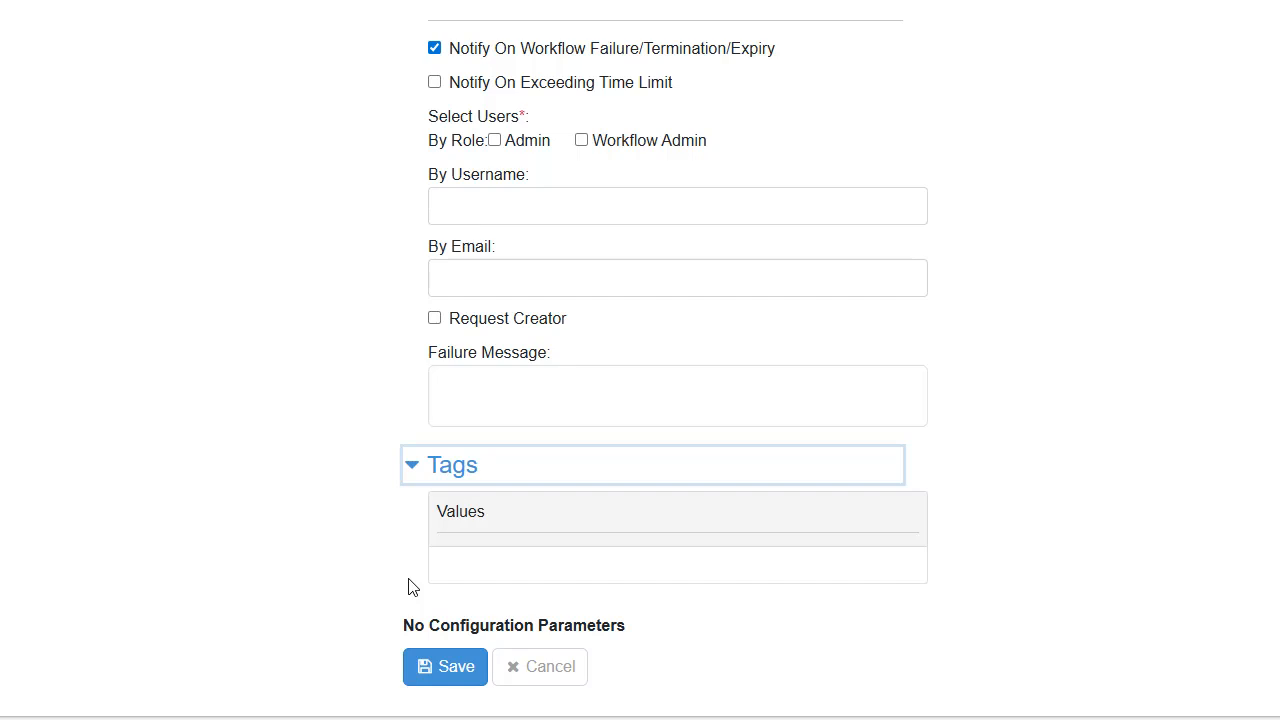
click(513, 563)
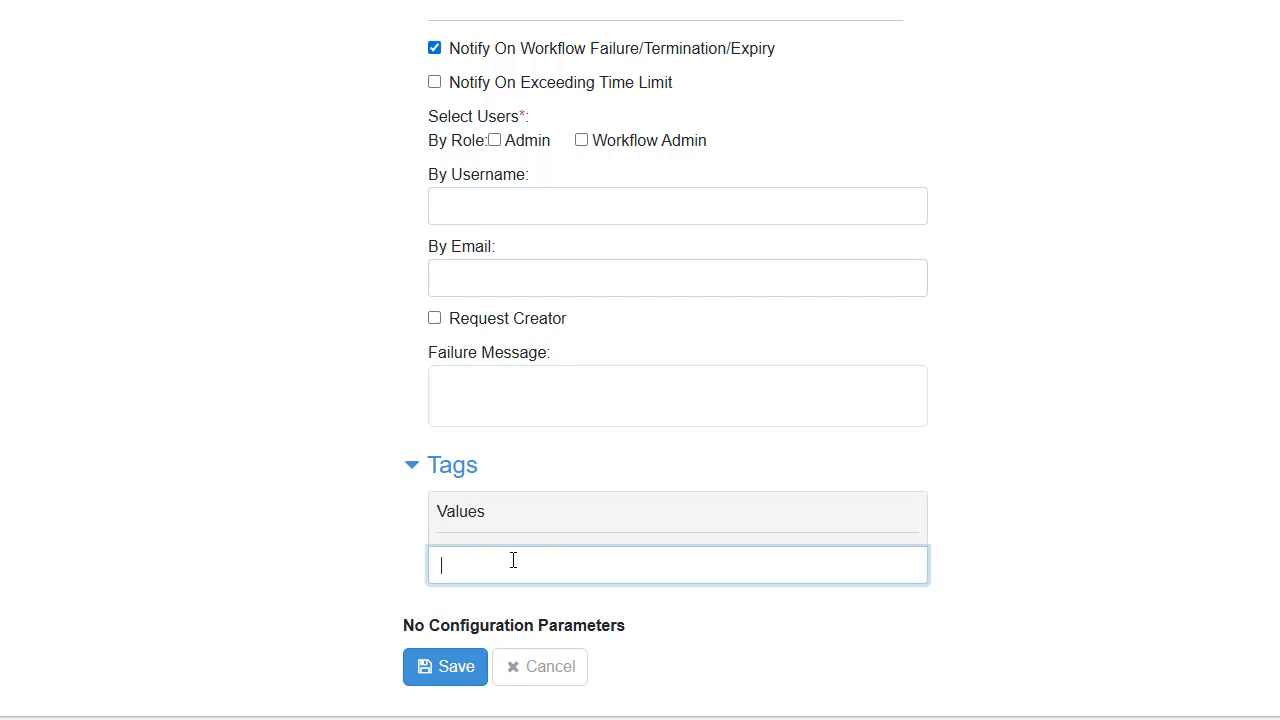
text(VoterData)
key(Return)
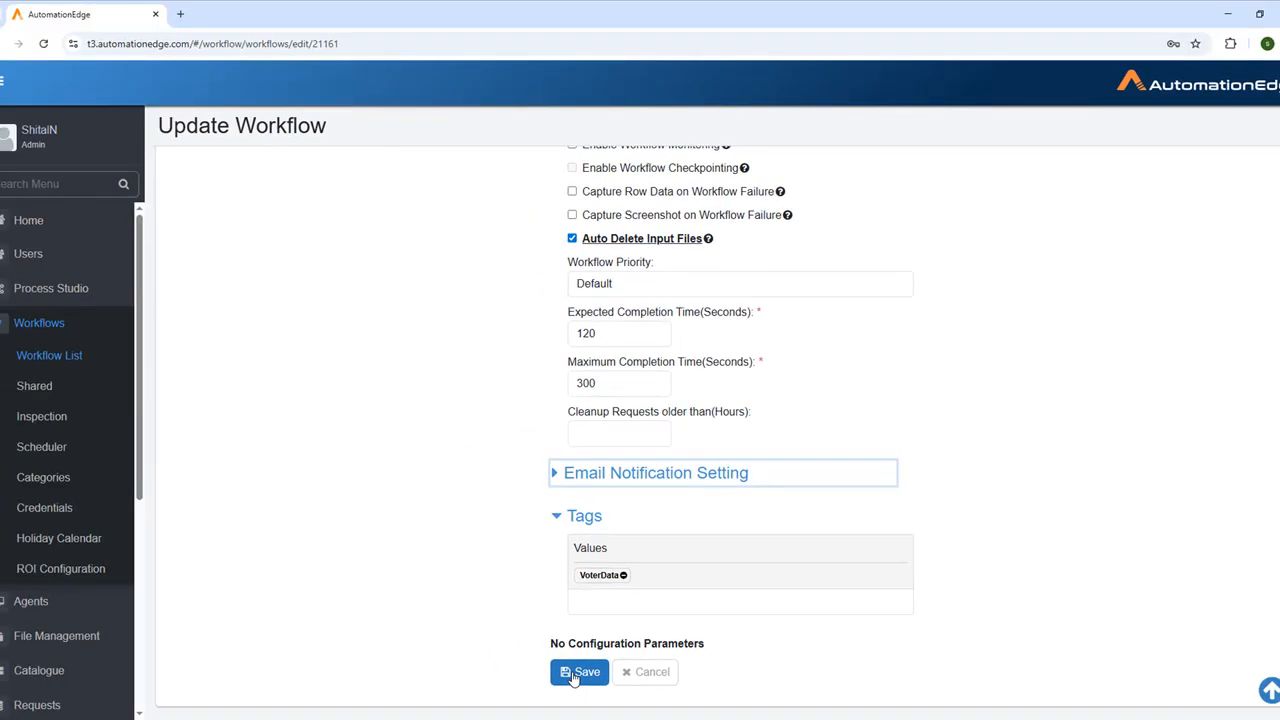
- Save the workflow changes and activate DataMassagingProject in the workflow list
click(577, 673)
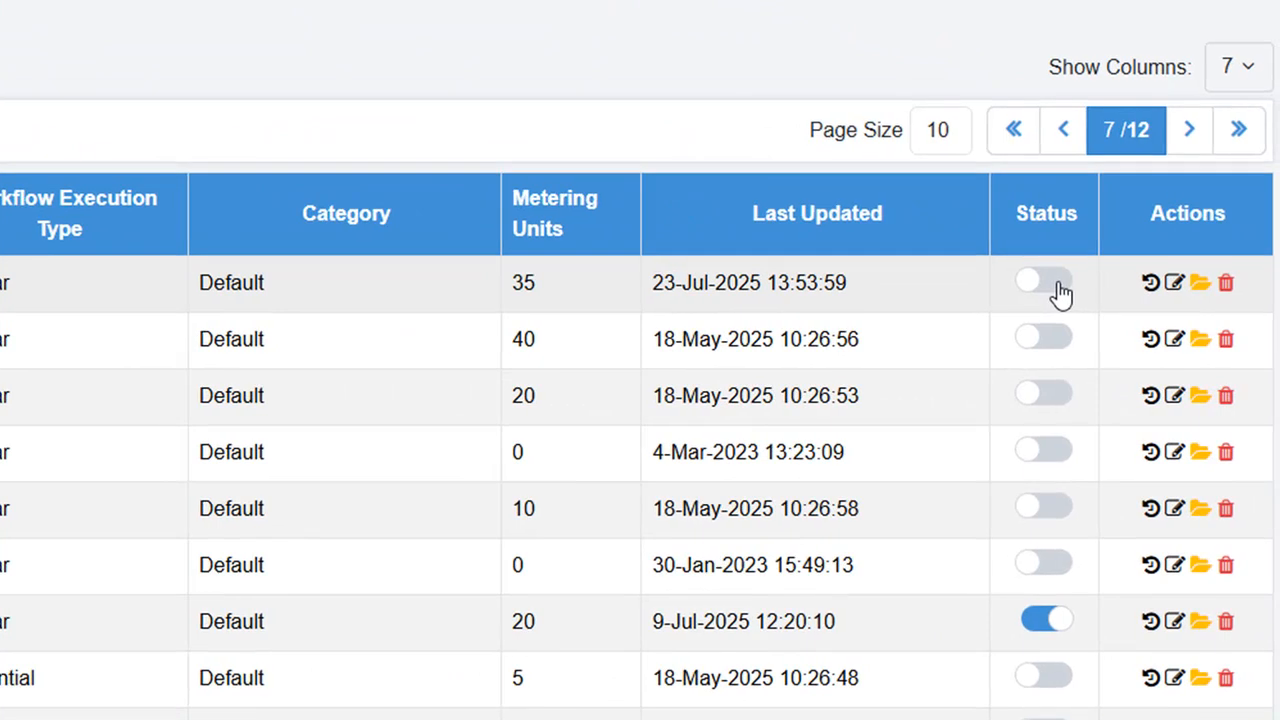
click(1061, 294)
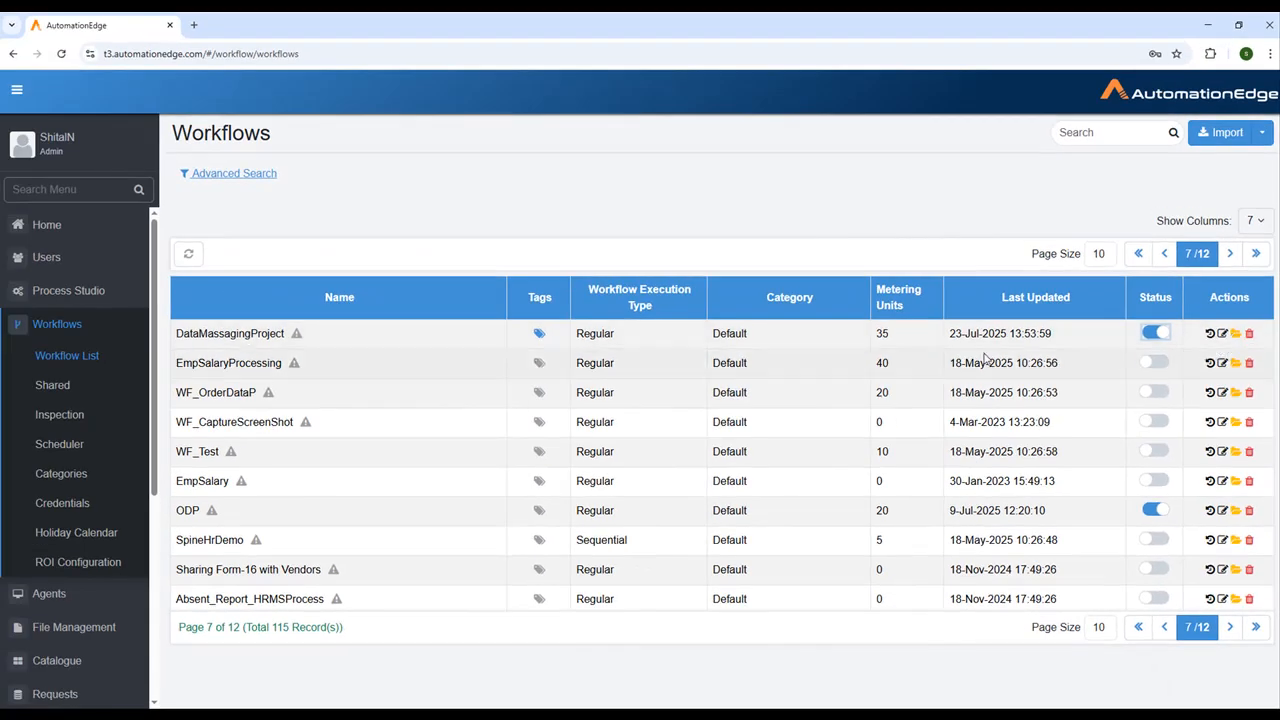
- Assign the DataMassagingProject workflow to the listed agent, then save and confirm the changed assignment
click(48, 594)
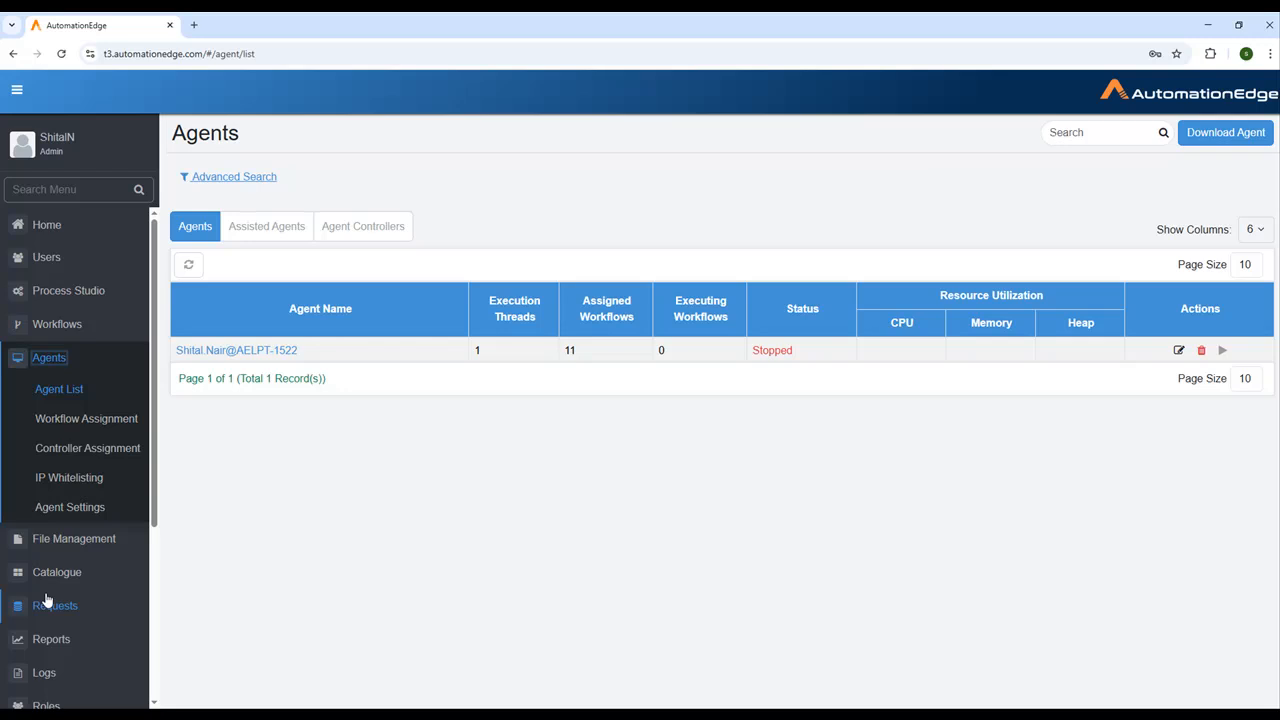
click(76, 420)
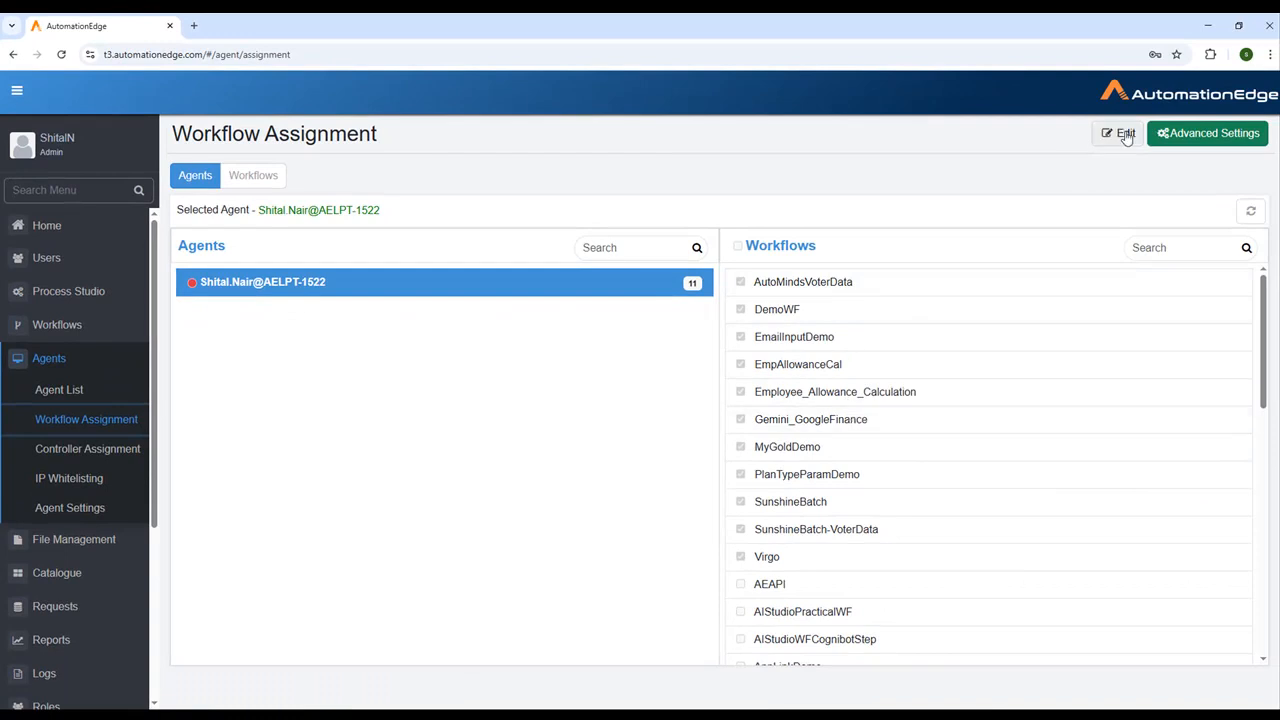
click(1122, 133)
scroll(741, 345, down, 4)
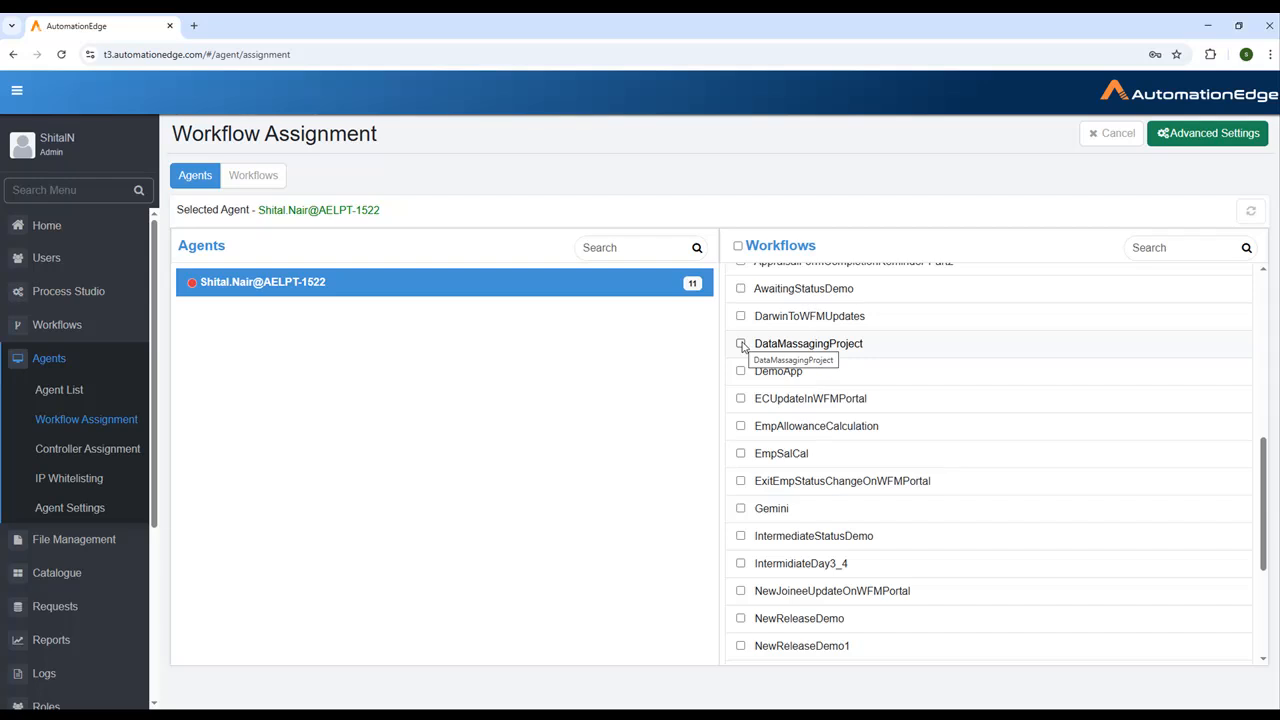
click(741, 344)
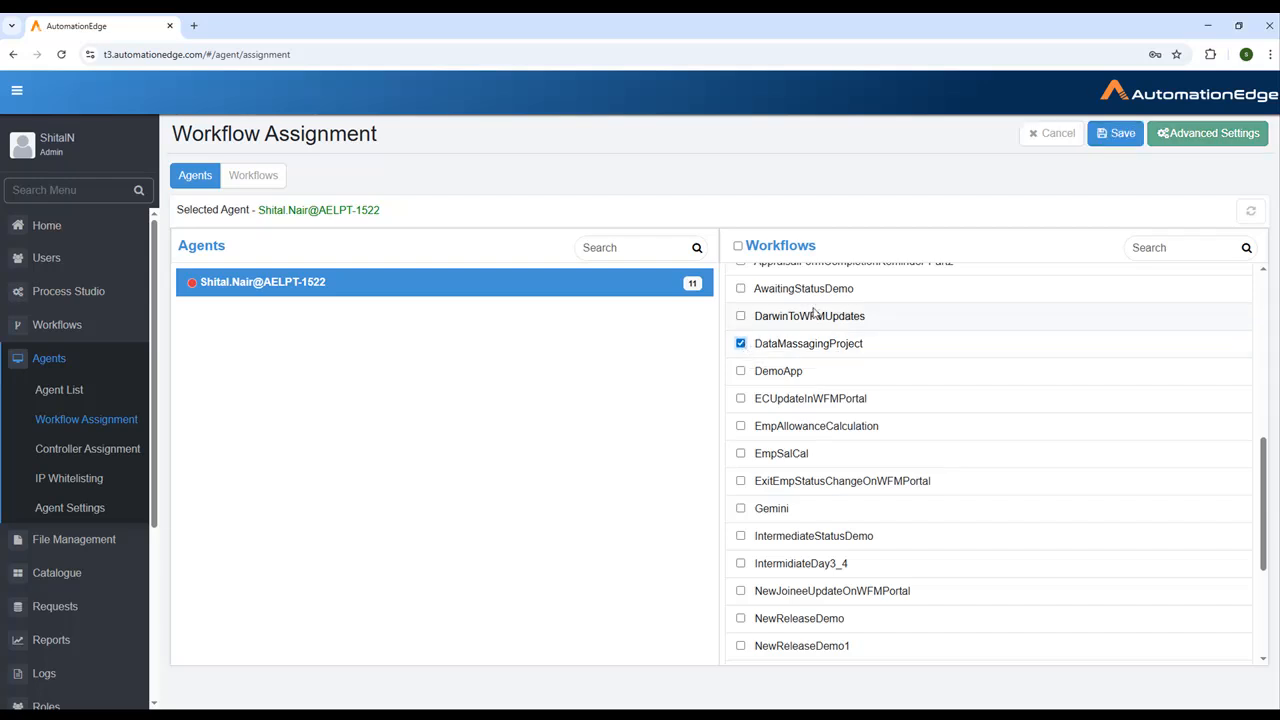
click(1115, 136)
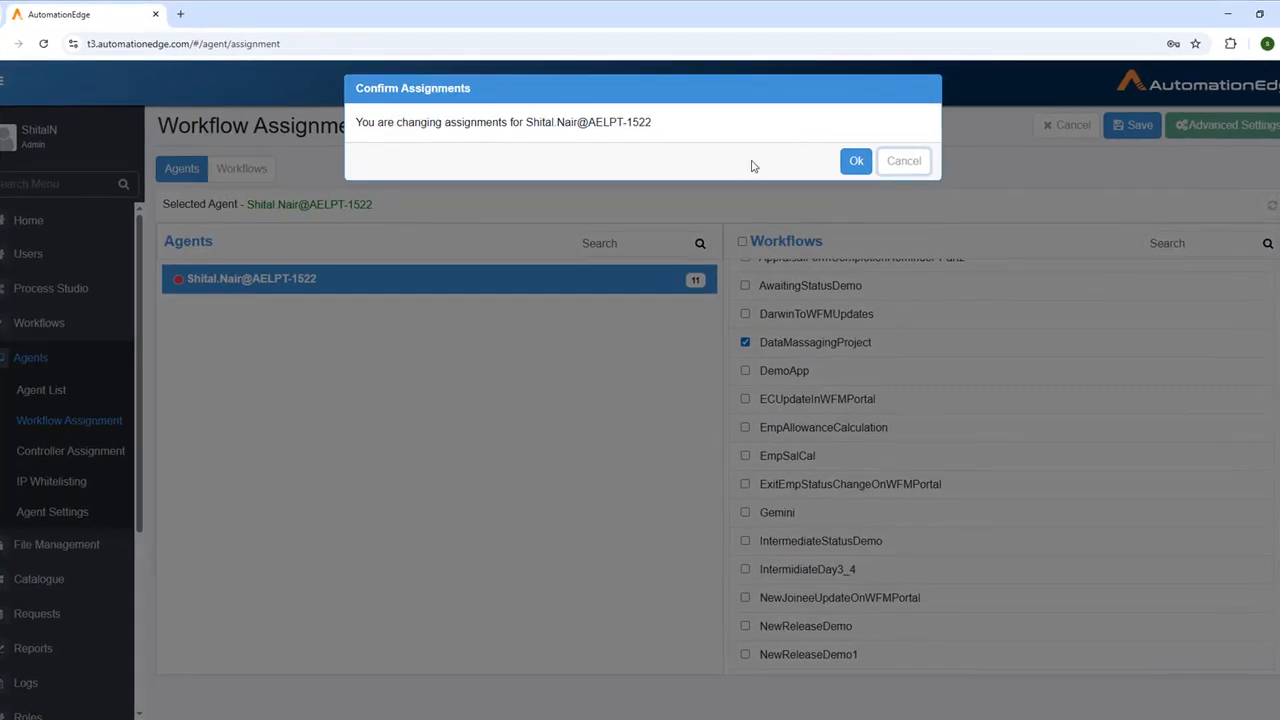
click(848, 163)
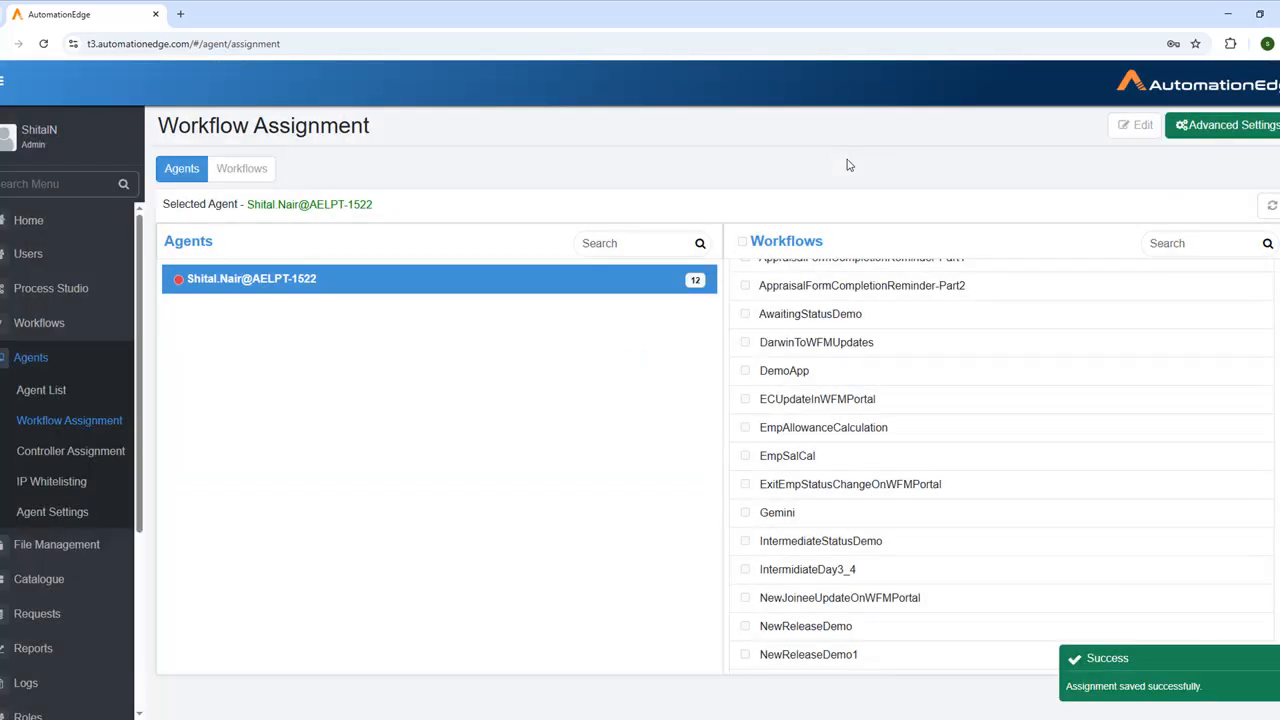
- Look for DataMassagingProject in the catalogue and check the agent's status in the agent list
click(37, 580)
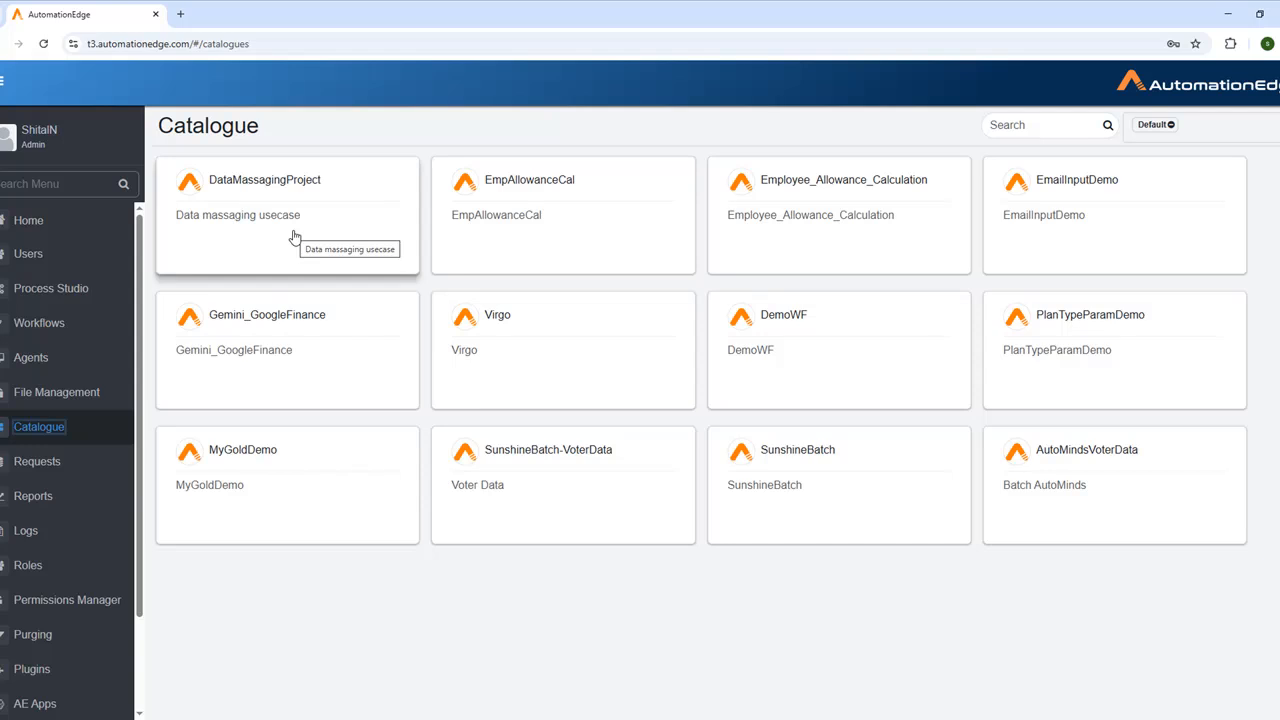
click(35, 360)
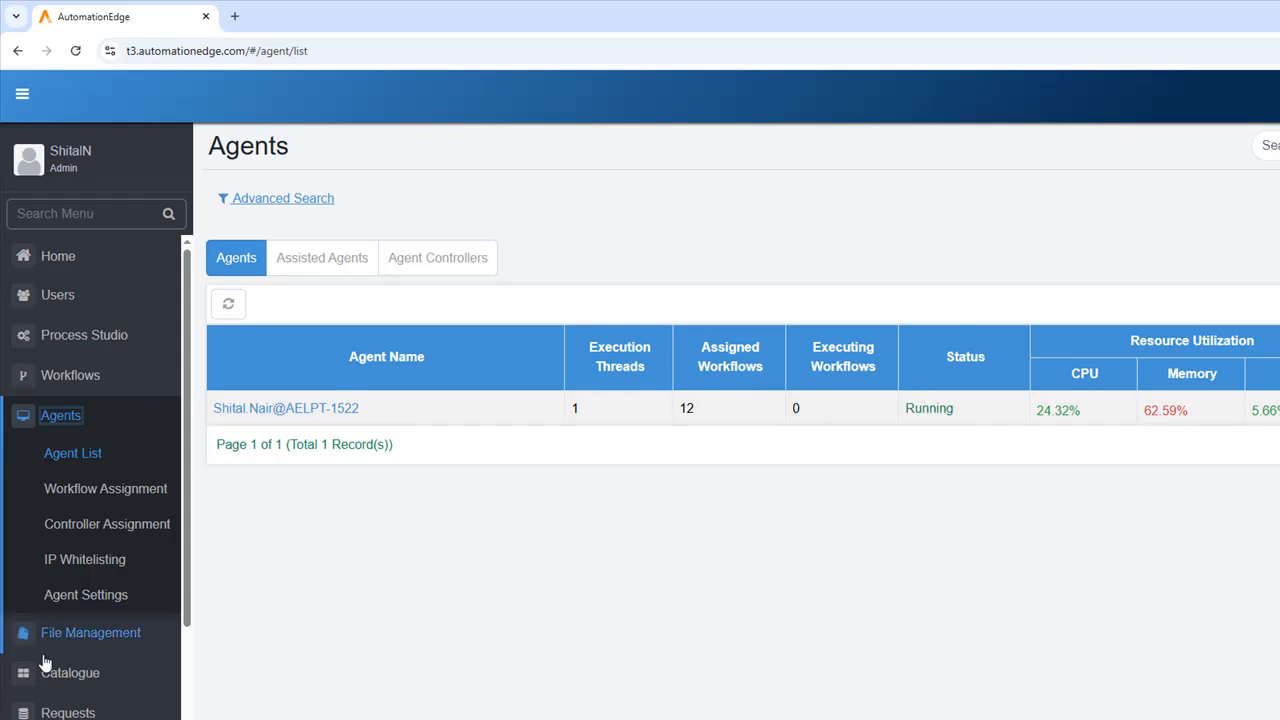
- Submit a request for DataMassagingProject from the catalogue and acknowledge the submission
click(60, 677)
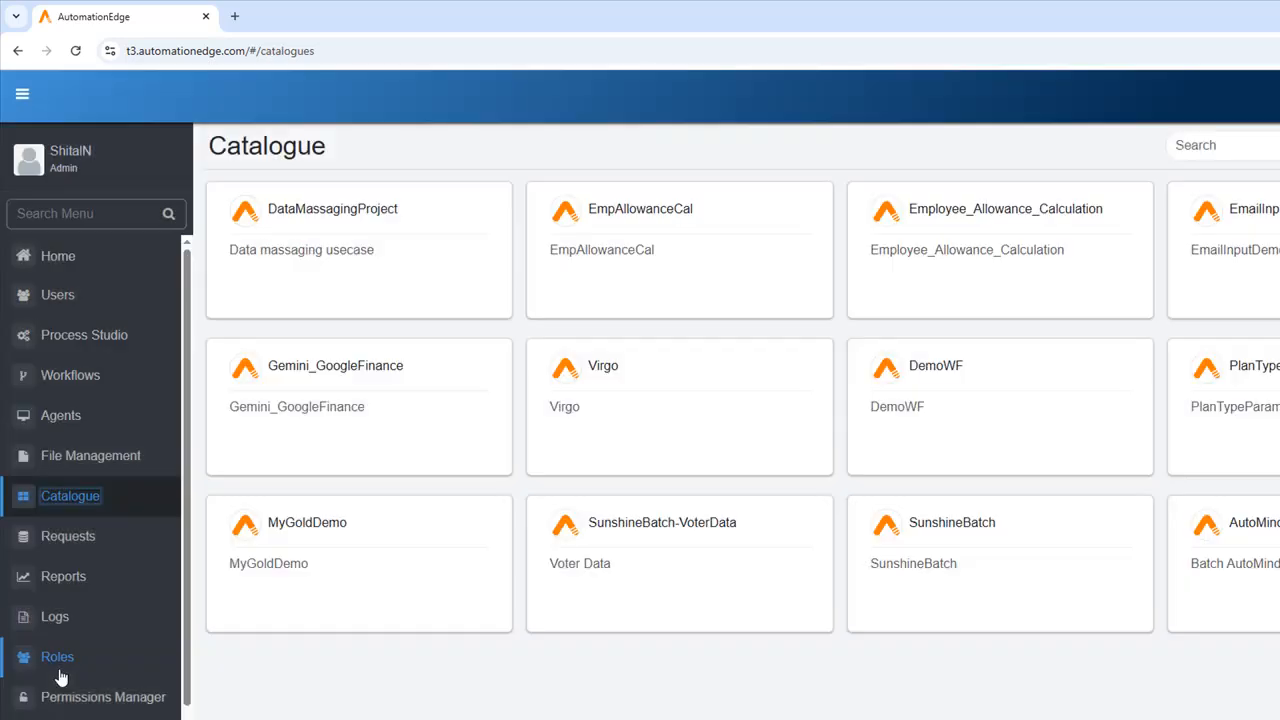
click(386, 254)
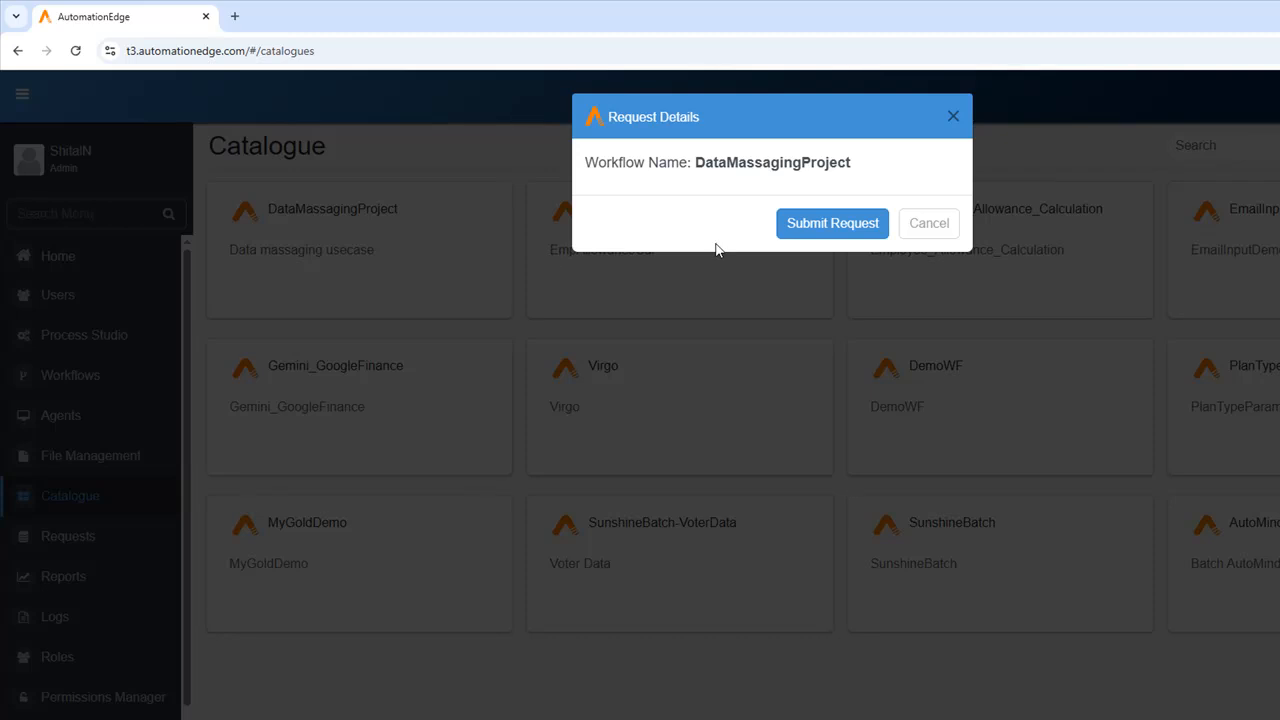
click(805, 226)
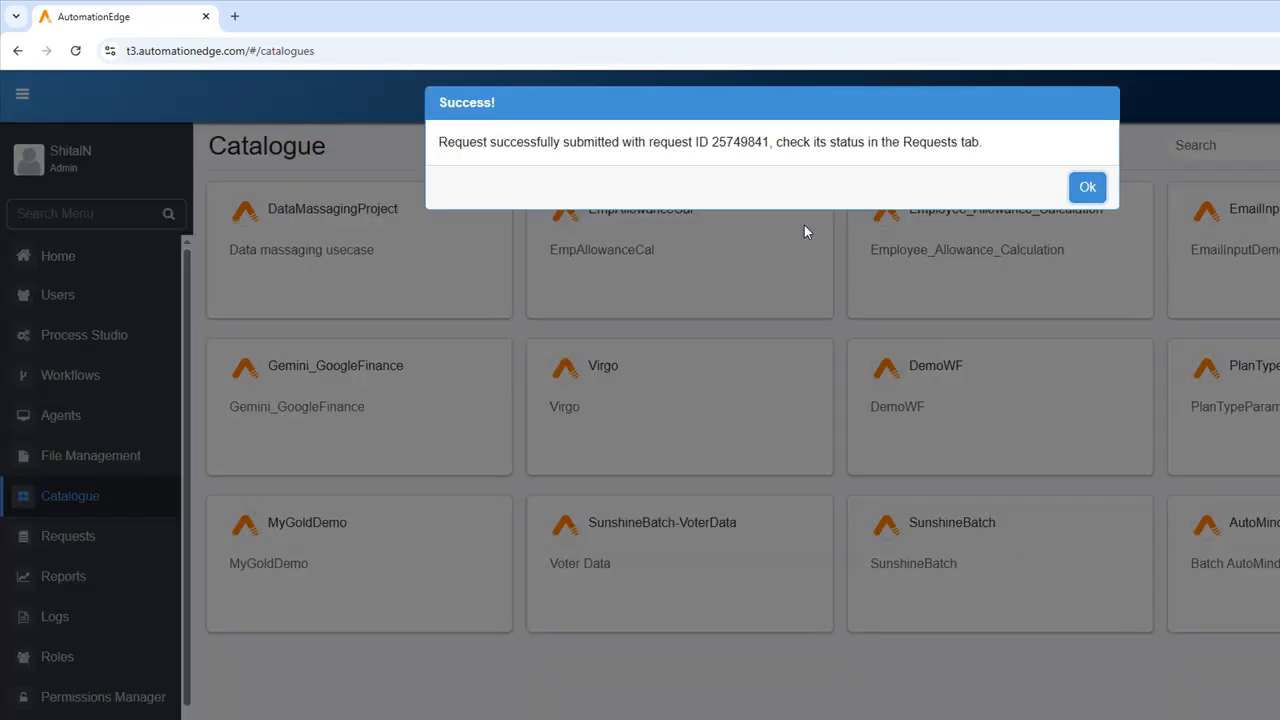
click(1088, 188)
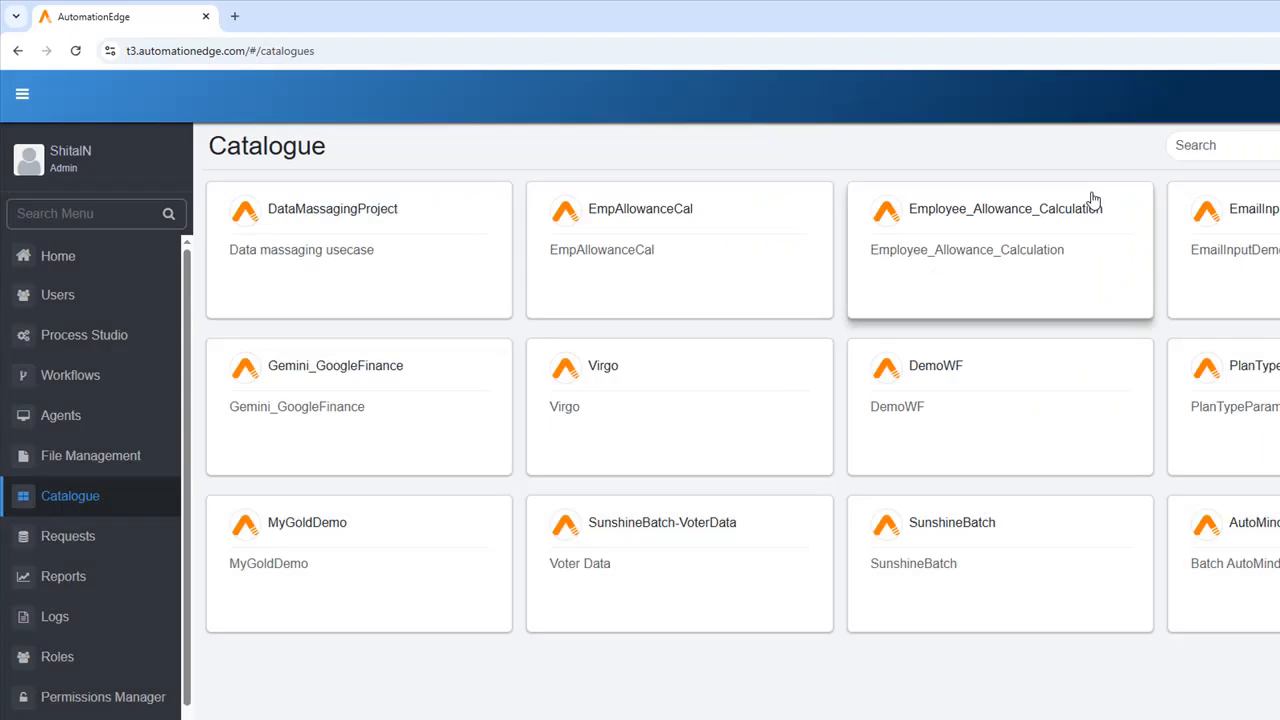
- Open the request list and expand the details of the newest DataMassagingProject request
click(68, 537)
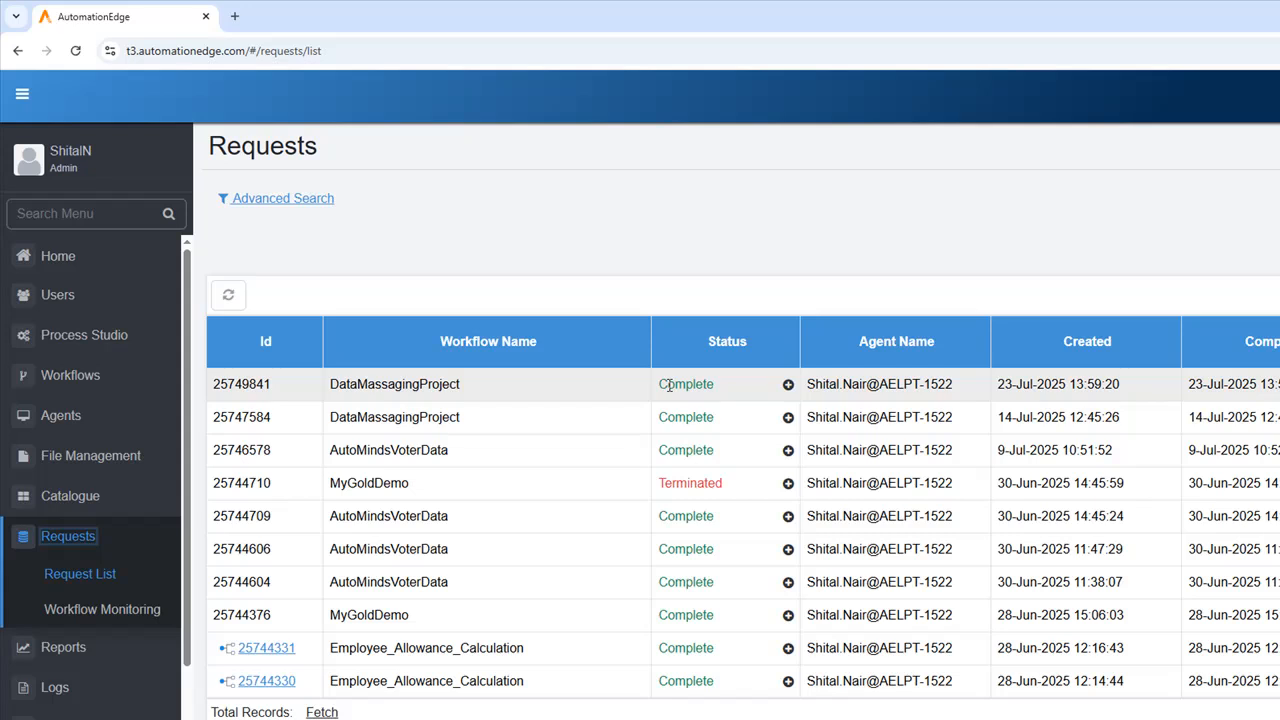
click(788, 385)
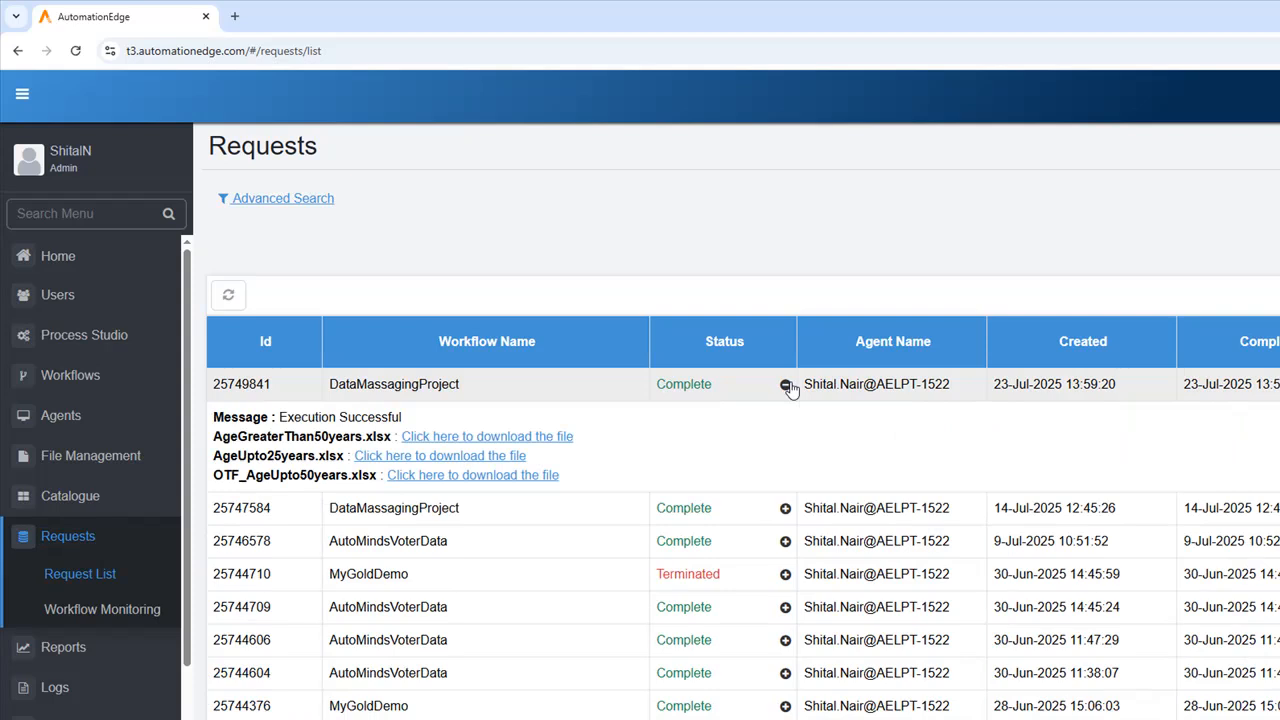